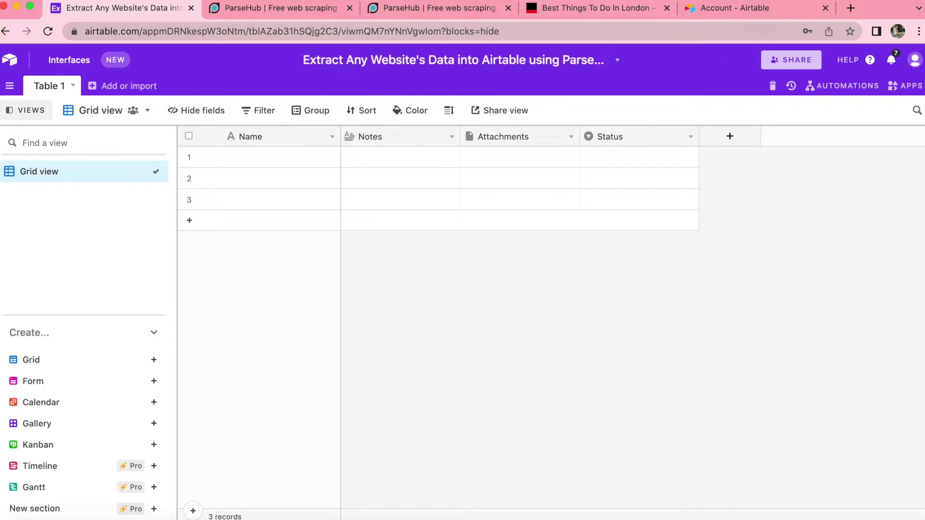
# Bring up the ParseHub TimeOut London project previewing the Title_Name through Title_Dontmiss columns.
pyautogui.click(292, 9)
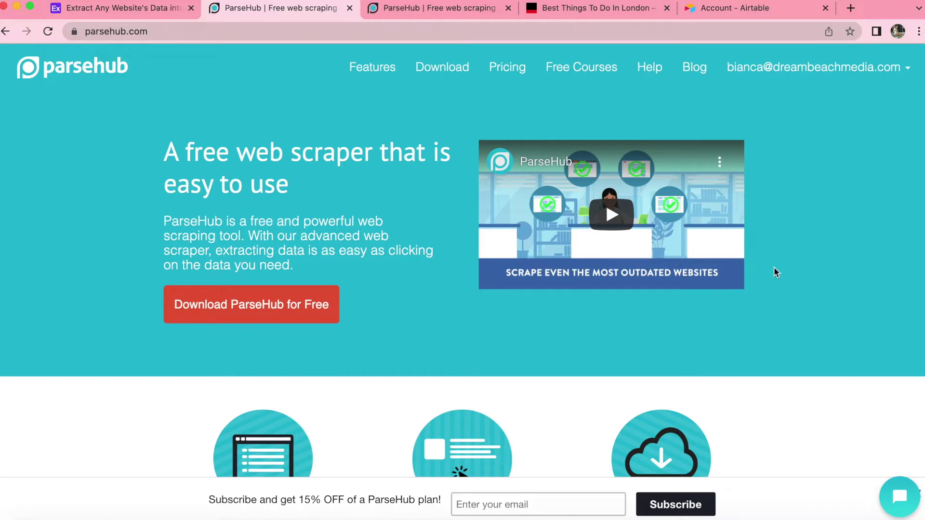
pyautogui.click(816, 518)
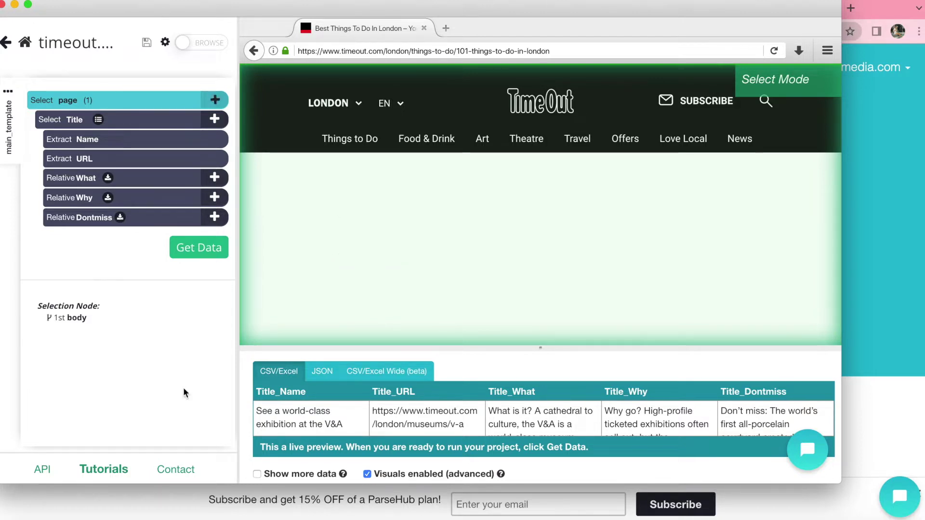
# Review the scraped preview and start a Get Data run of the timeout.com project.
pyautogui.scroll(-5, 487, 313)
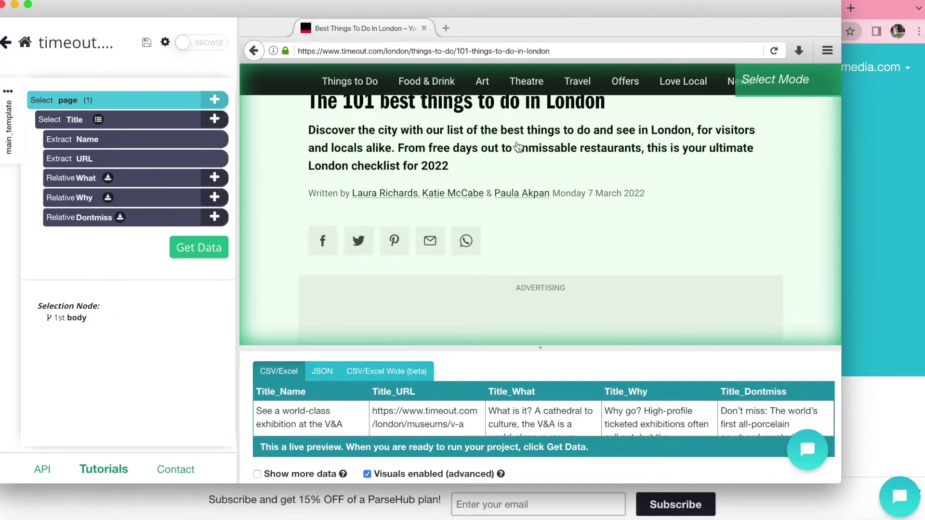
pyautogui.scroll(-15, 570, 285)
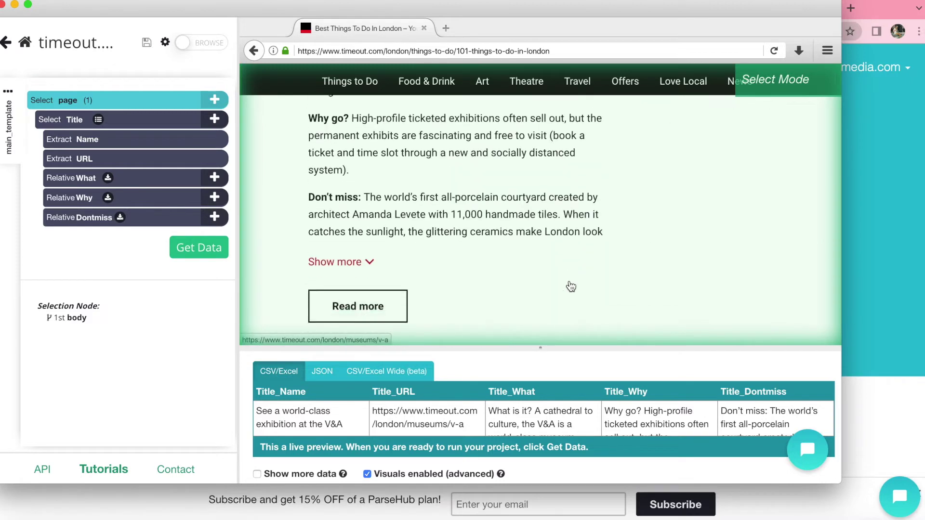
pyautogui.scroll(3, 570, 286)
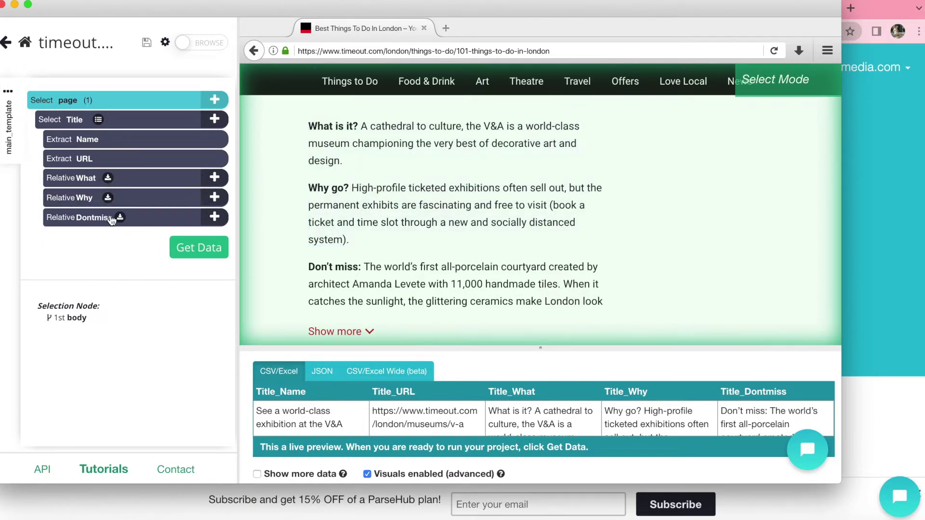
pyautogui.scroll(10, 486, 213)
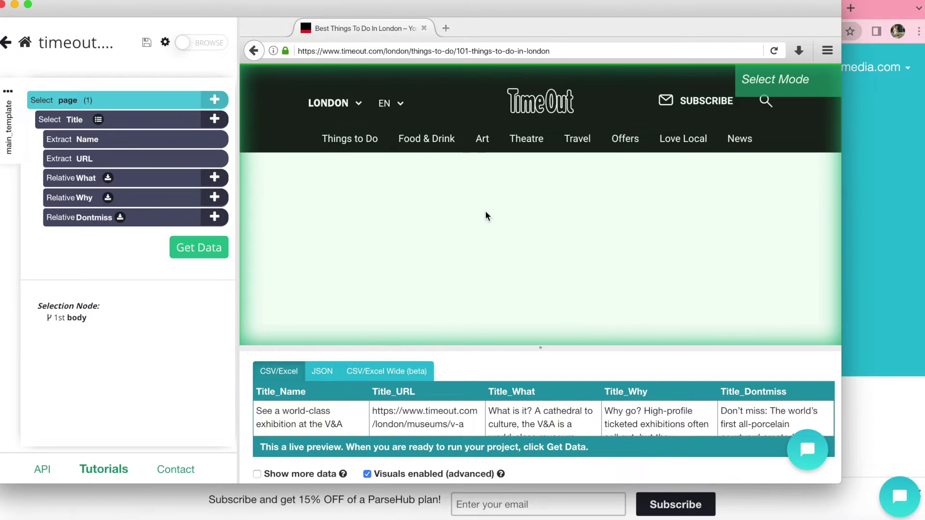
pyautogui.scroll(-3, 485, 211)
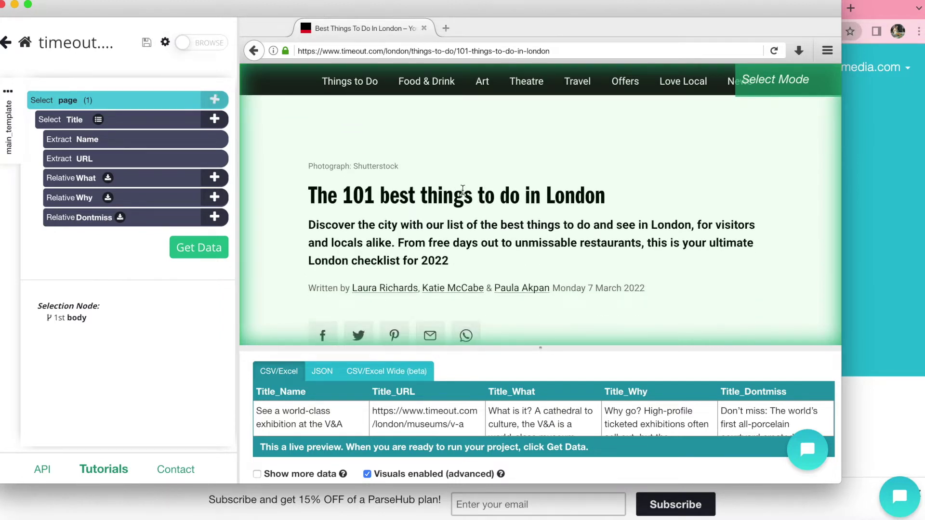
pyautogui.click(197, 258)
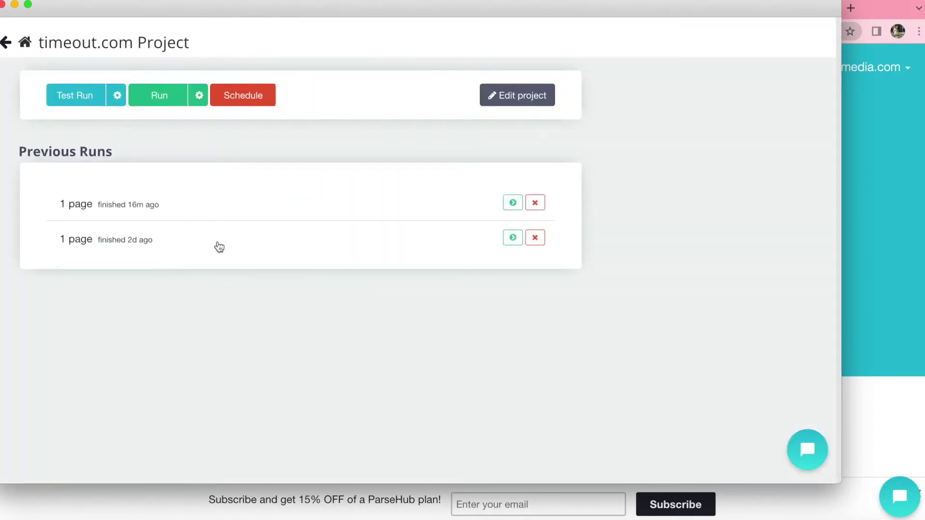
pyautogui.click(162, 97)
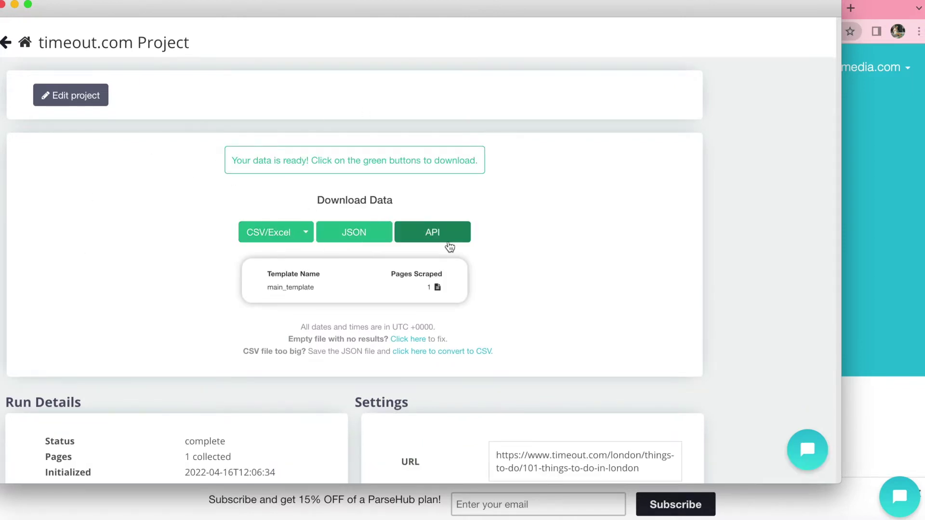
# Back in the Airtable base, find 'data fetch' in the app marketplace and add Data Fetcher.
pyautogui.click(881, 260)
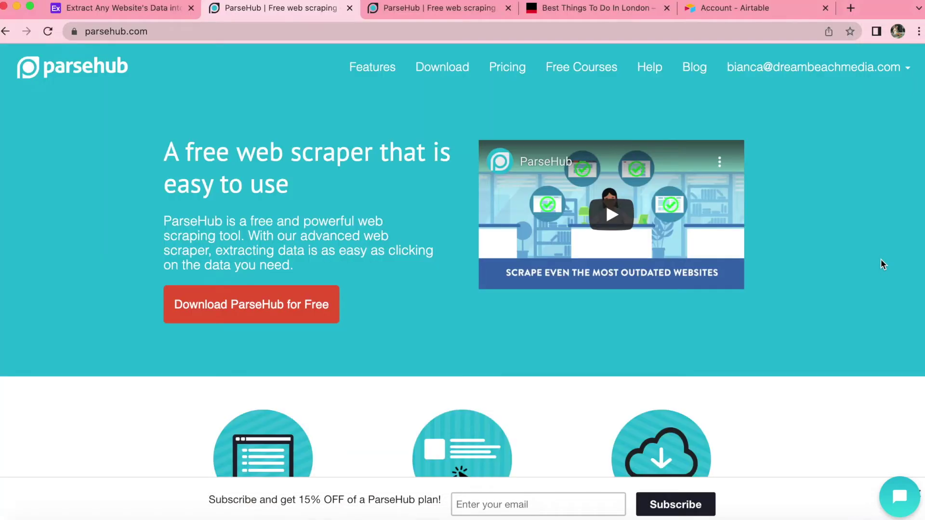
pyautogui.click(147, 8)
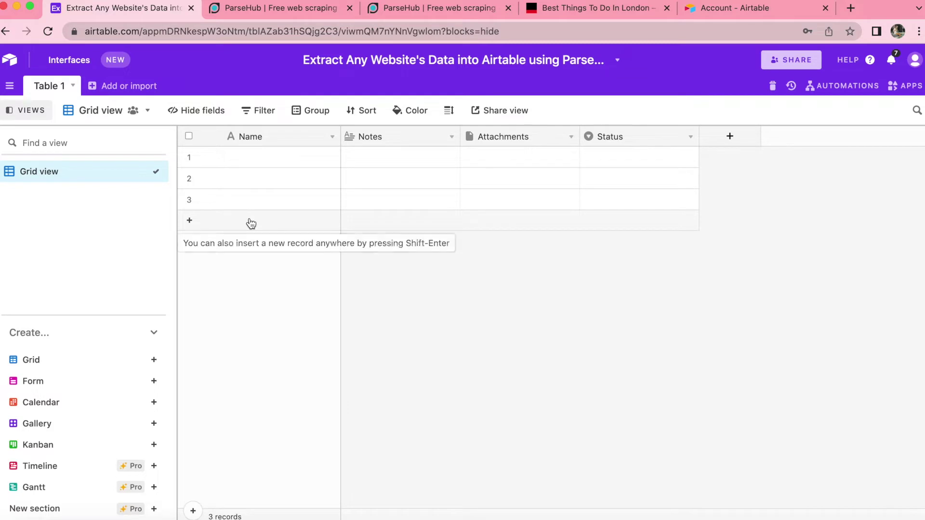
pyautogui.click(915, 87)
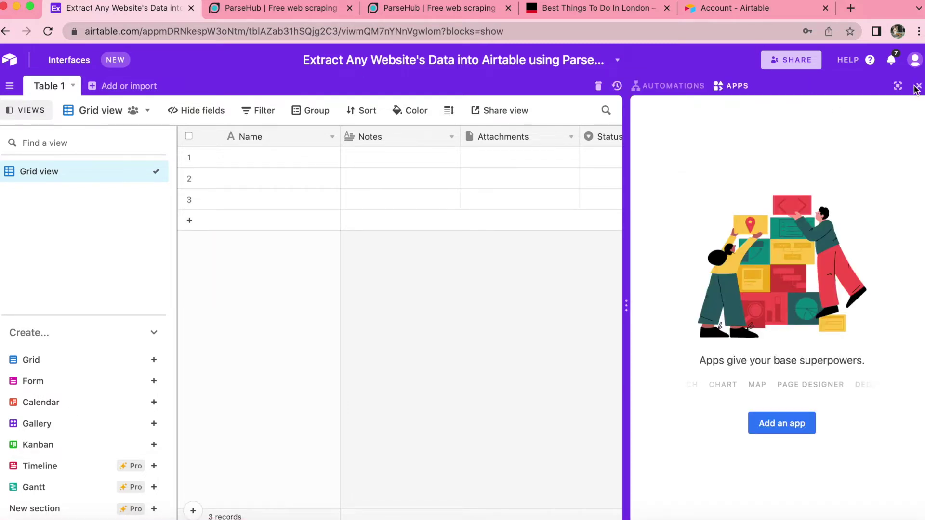
pyautogui.click(777, 424)
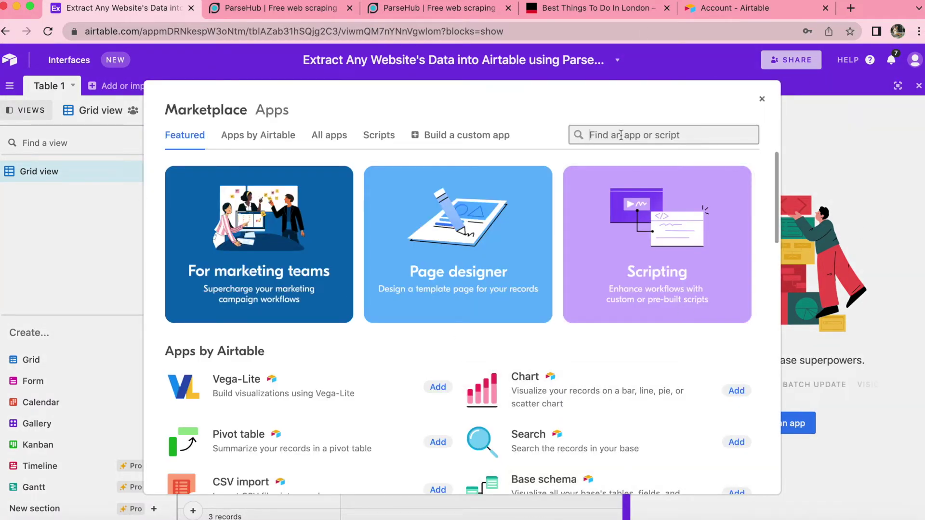
pyautogui.write('data fetch')
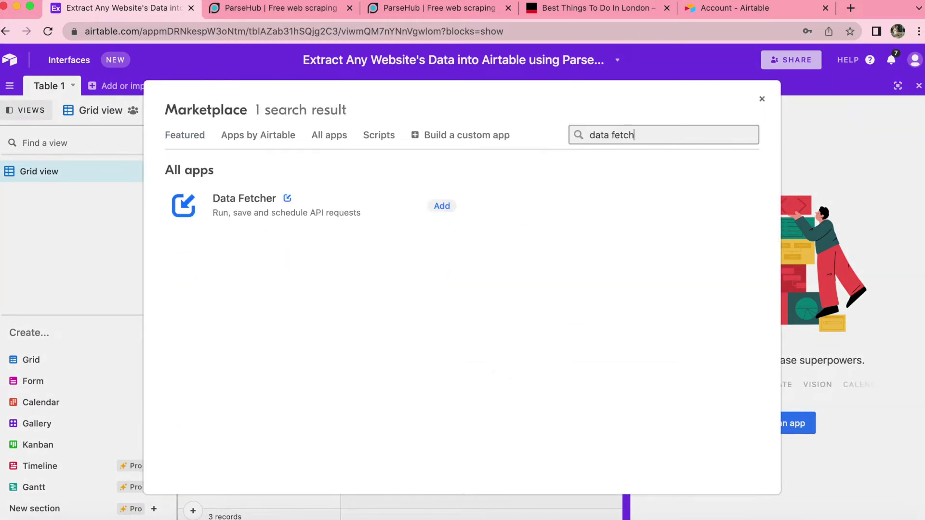
pyautogui.click(442, 206)
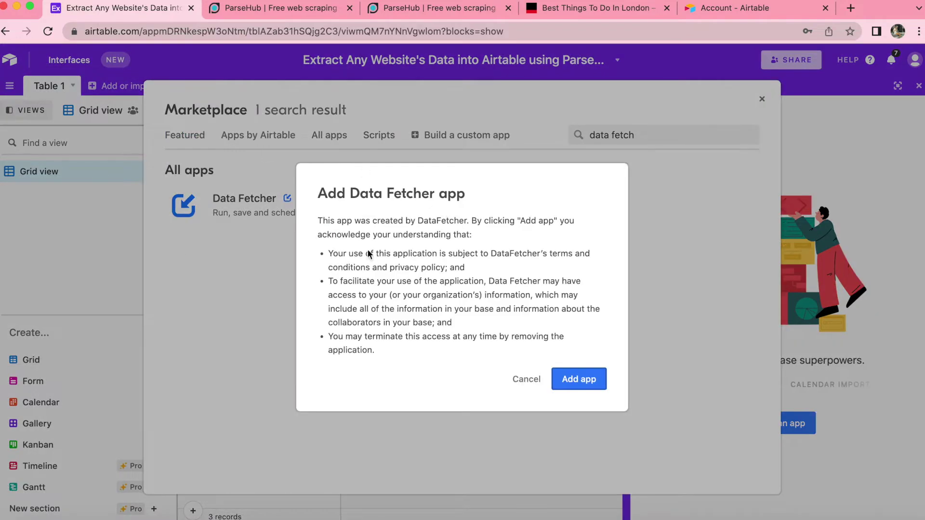
pyautogui.click(576, 380)
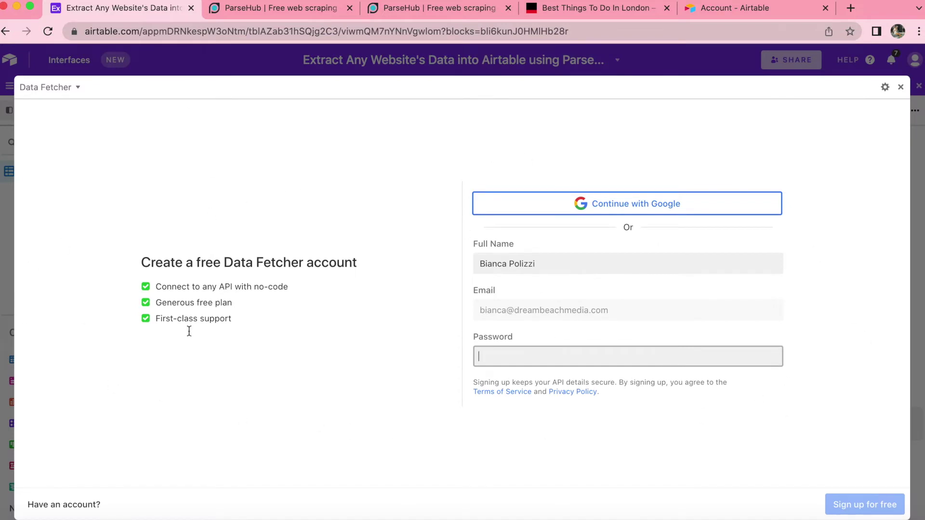
# Sign up for Data Fetcher with Google and create a request named 'Extract Any Website Data'.
pyautogui.click(670, 204)
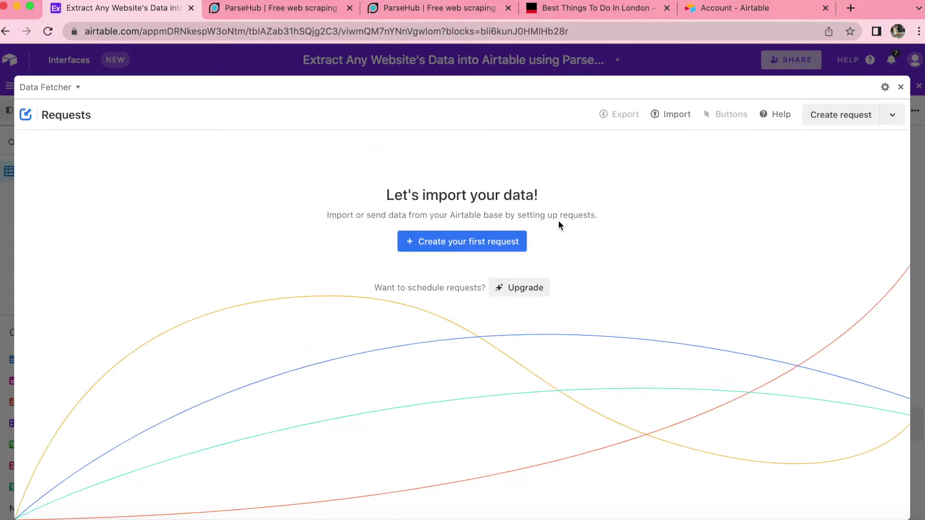
pyautogui.click(452, 246)
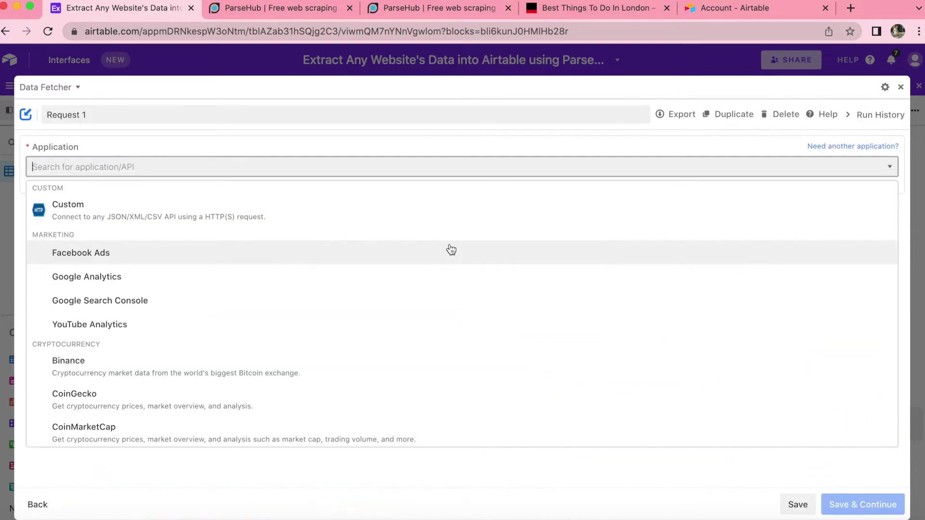
pyautogui.click(99, 115)
pyautogui.moveTo(99, 115); pyautogui.dragTo(46, 114)
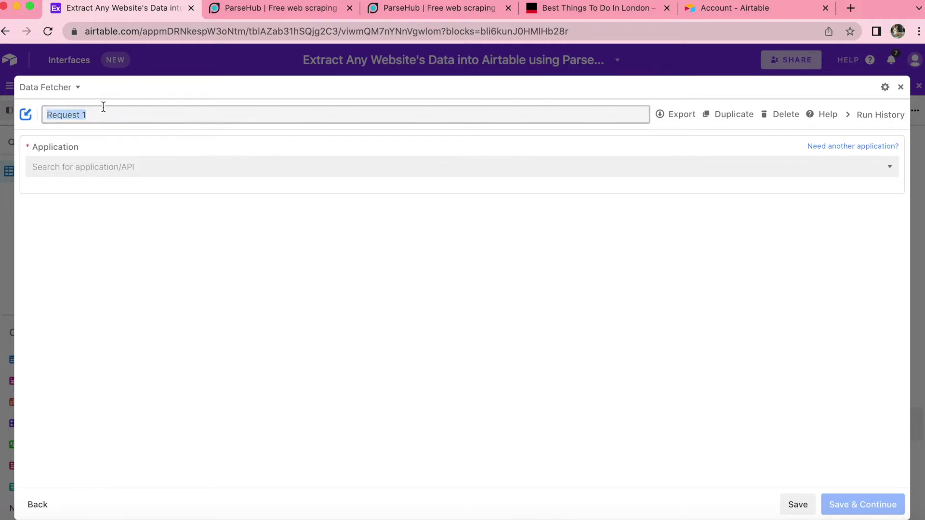
pyautogui.write('Extract Any Website Data')
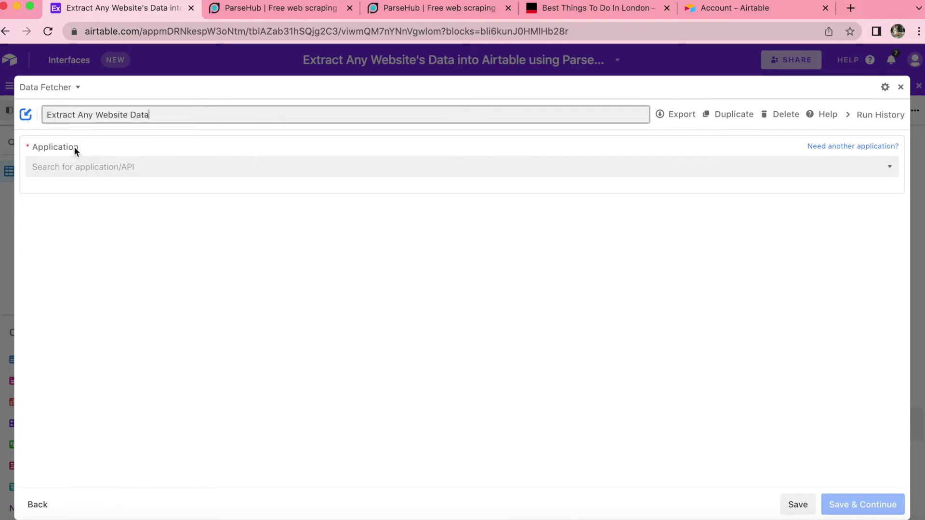
# Set the request's application to ParseHub and go to ParseHub's account page for the API key.
pyautogui.click(102, 173)
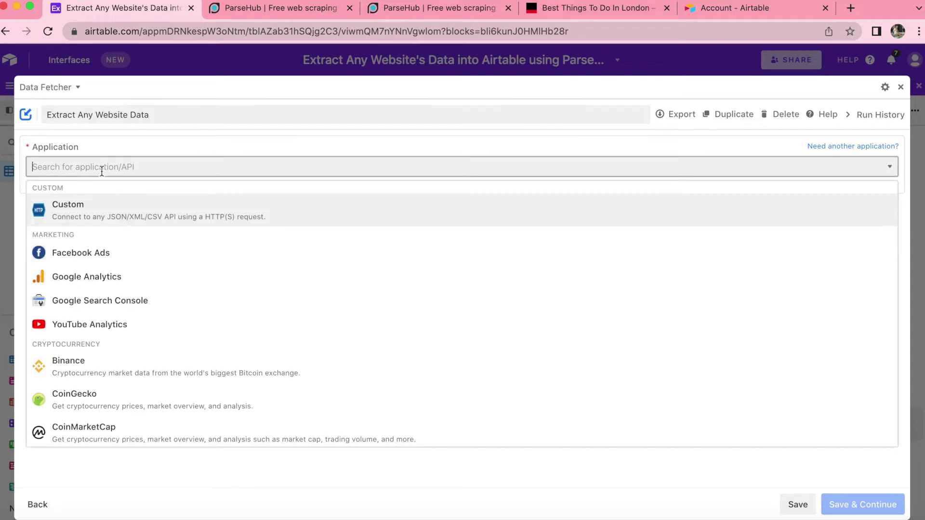
pyautogui.write('parsehub')
pyautogui.click(104, 198)
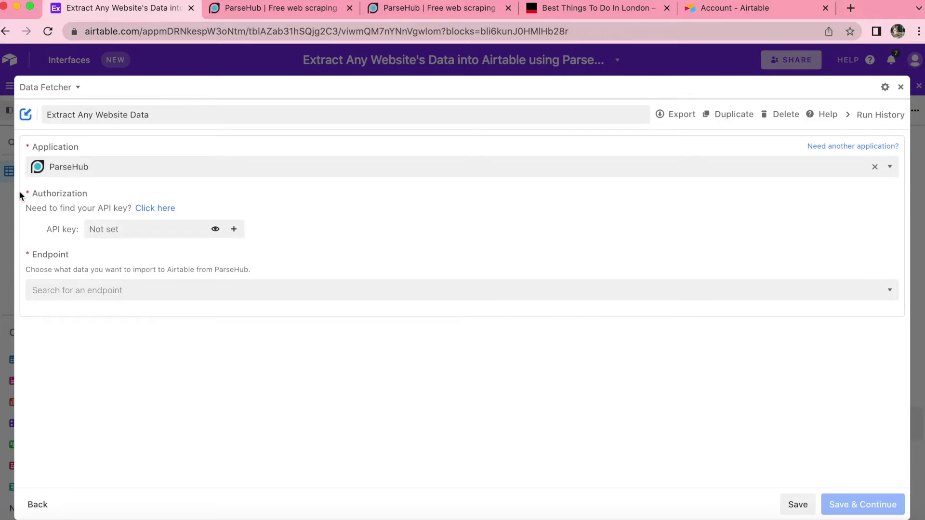
pyautogui.click(155, 209)
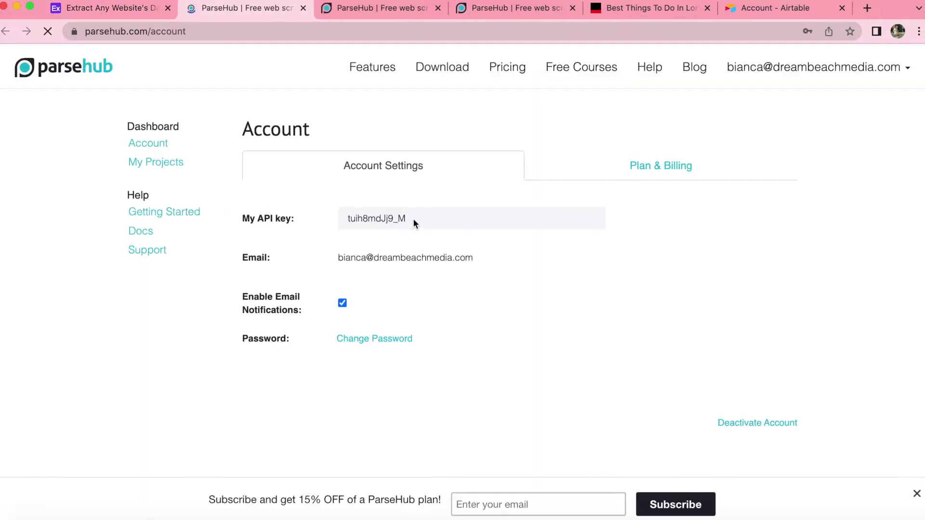
# Paste the copied ParseHub API key, choose 'Import data from a project's latest run', and save.
pyautogui.moveTo(413, 220); pyautogui.dragTo(338, 219)
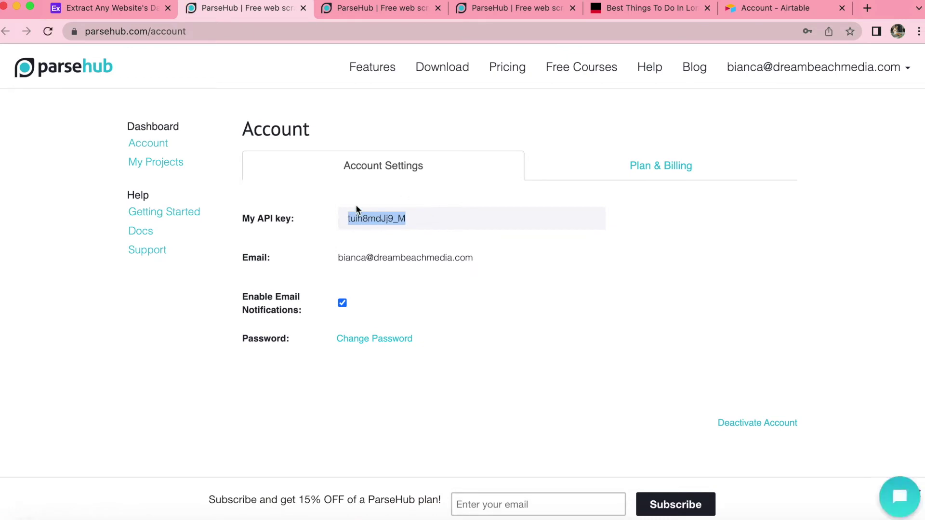
pyautogui.hotkey('ctrl', 'shift', 'Tab')
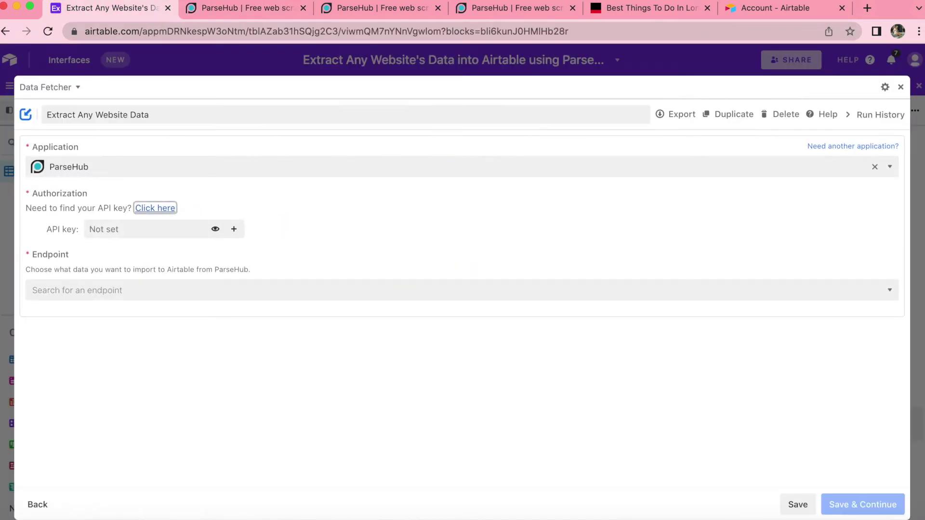
pyautogui.click(139, 224)
pyautogui.press('super+v')
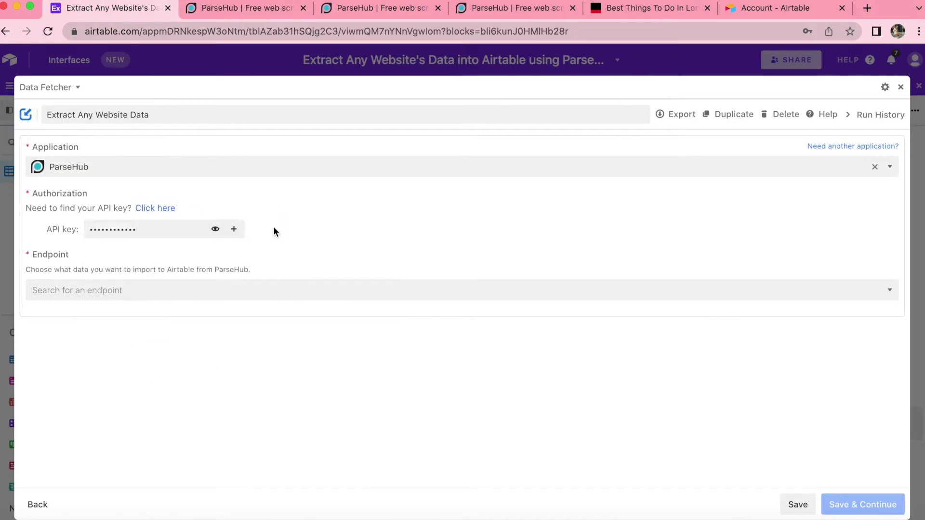
pyautogui.click(95, 283)
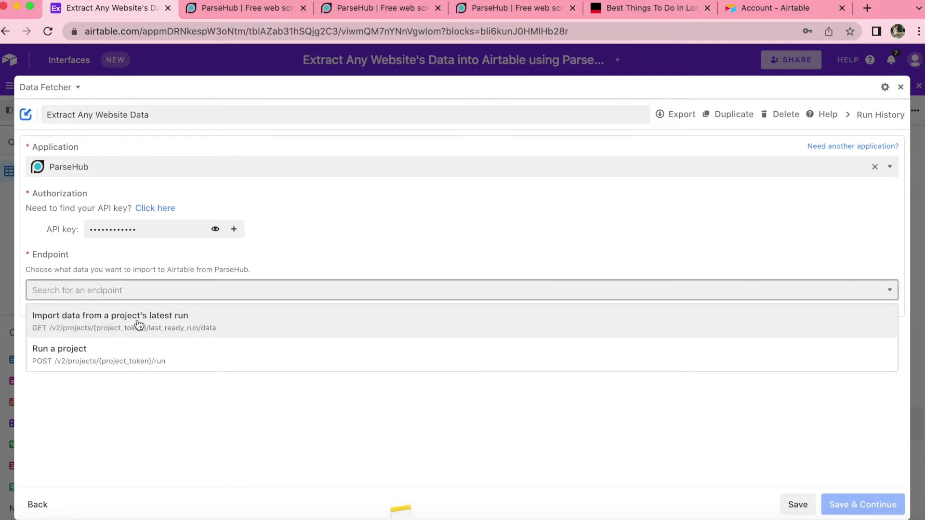
pyautogui.click(139, 324)
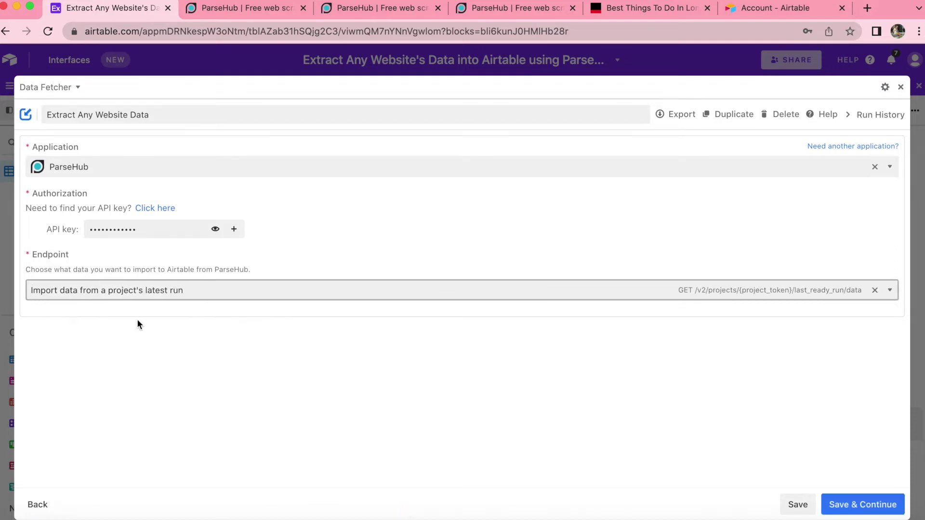
pyautogui.click(867, 504)
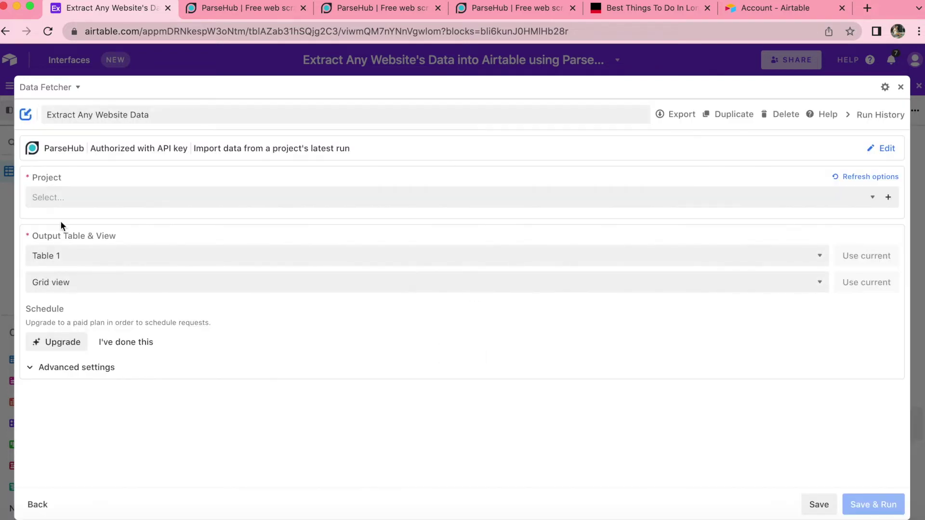
# Select 'timeout.com Project' with output to Table 1's Grid view, then save and run.
pyautogui.click(96, 190)
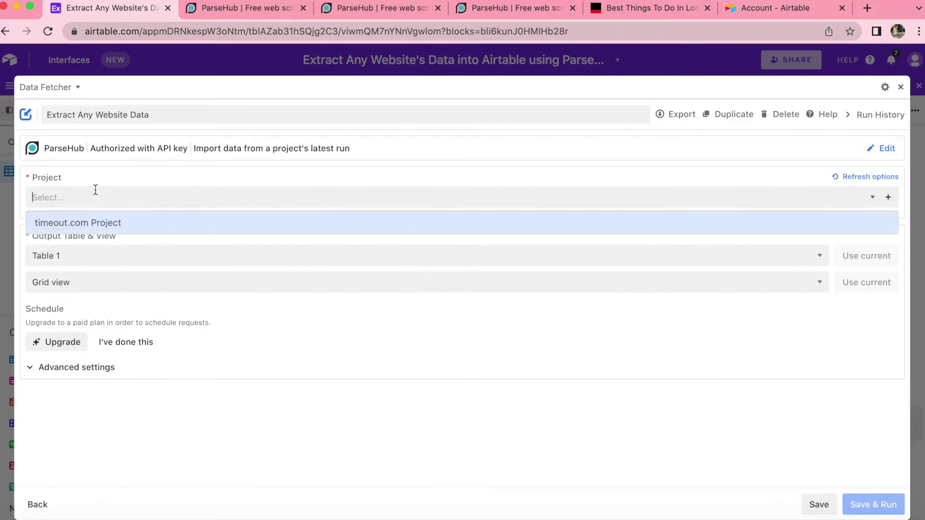
pyautogui.click(87, 224)
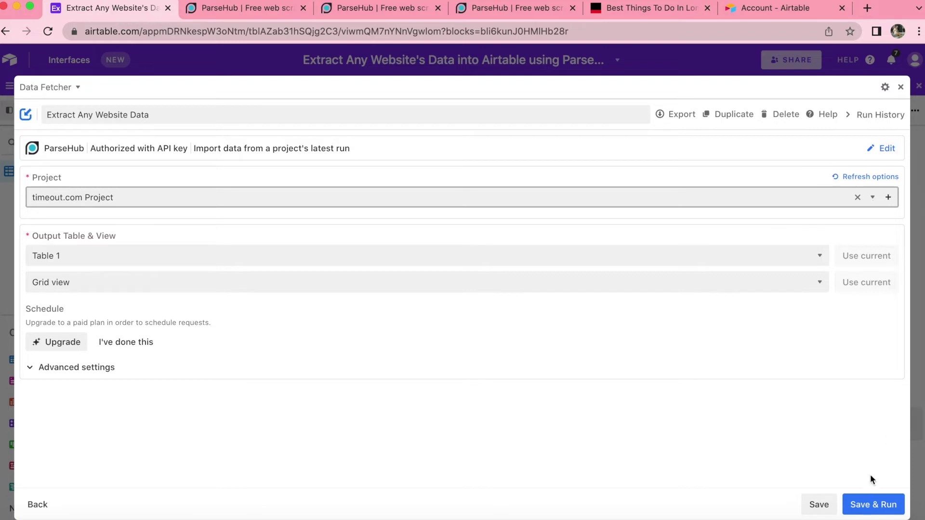
pyautogui.click(867, 507)
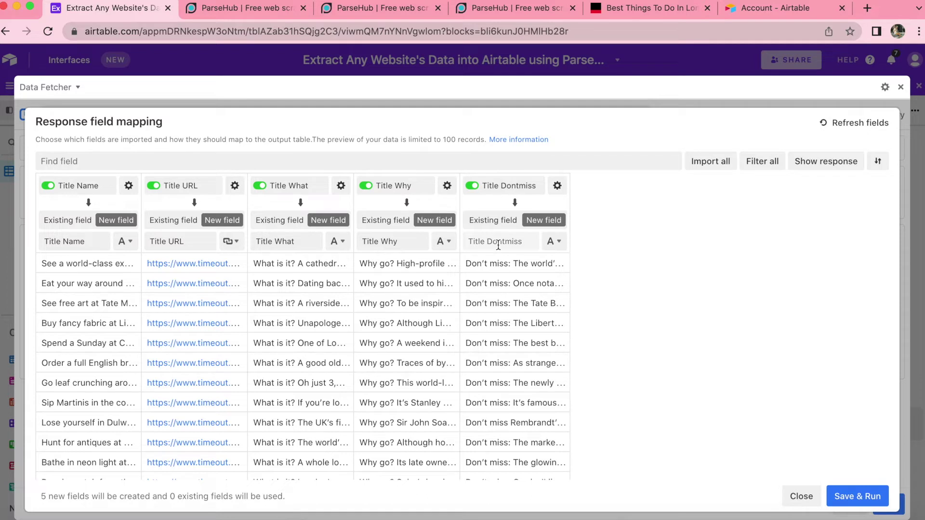
# Map Title Name, Title URL, Title What, Title Why and Title Dontmiss as new fields.
pyautogui.click(48, 186)
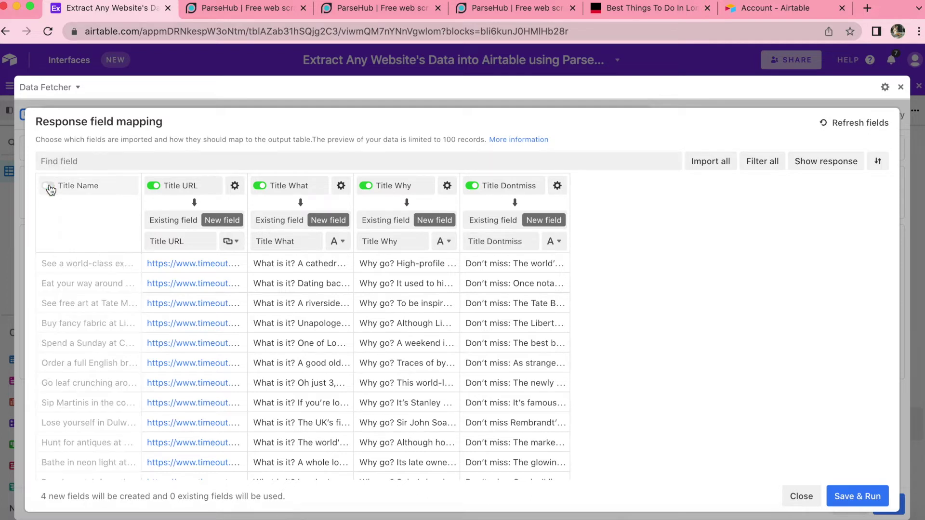
pyautogui.click(49, 186)
pyautogui.click(49, 186)
pyautogui.click(49, 186)
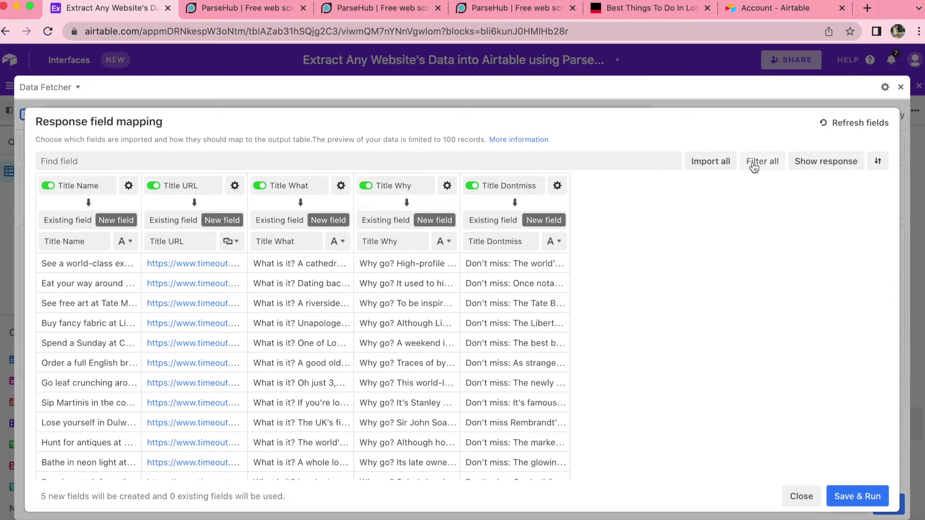
pyautogui.click(755, 166)
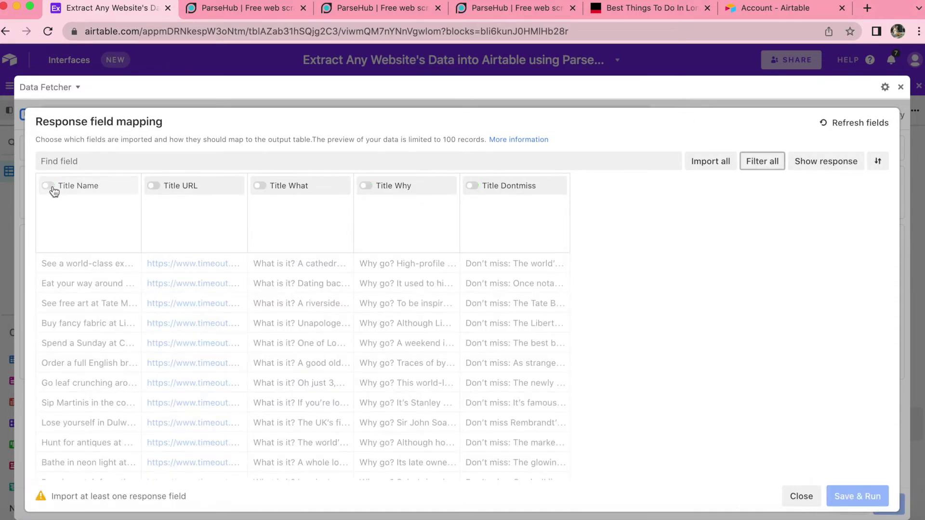
pyautogui.click(48, 186)
pyautogui.click(154, 186)
pyautogui.click(259, 186)
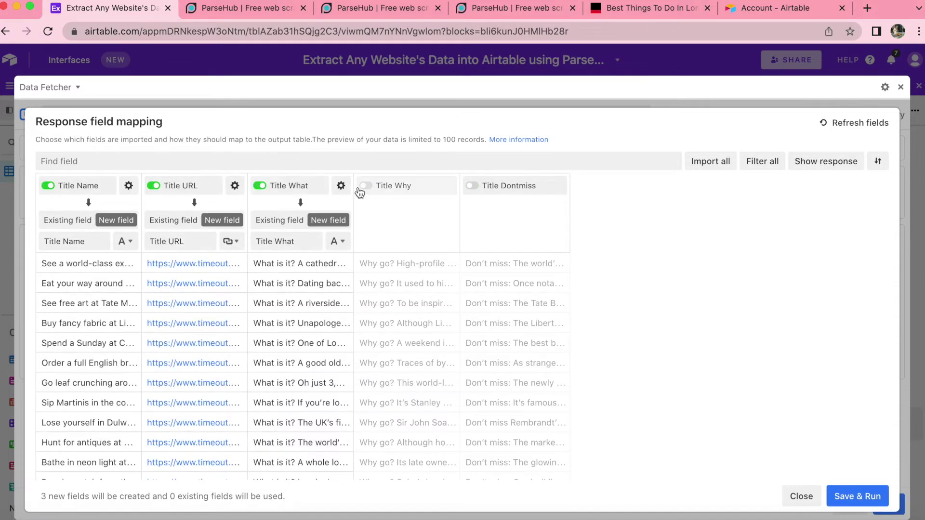
pyautogui.click(366, 186)
pyautogui.click(472, 186)
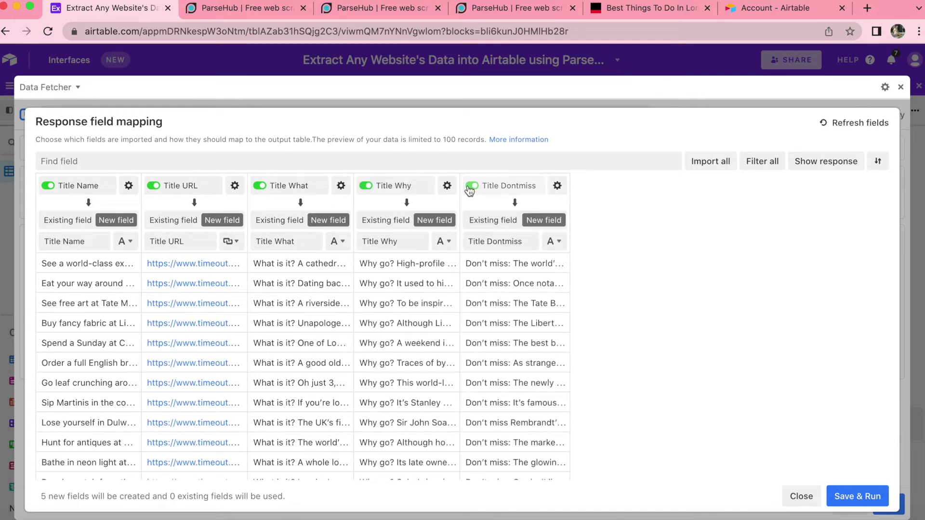
# Search the response fields for 'why', then save and run the request.
pyautogui.click(435, 161)
pyautogui.write('why')
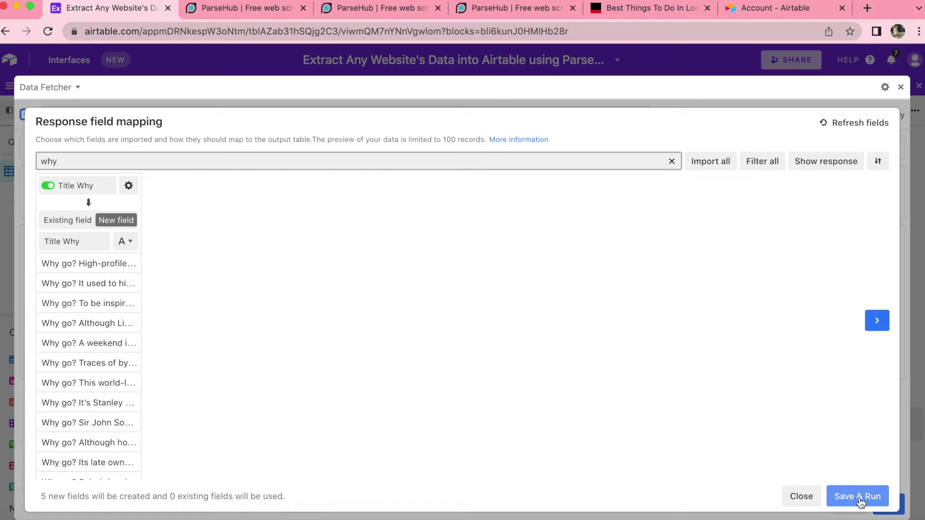
pyautogui.click(861, 503)
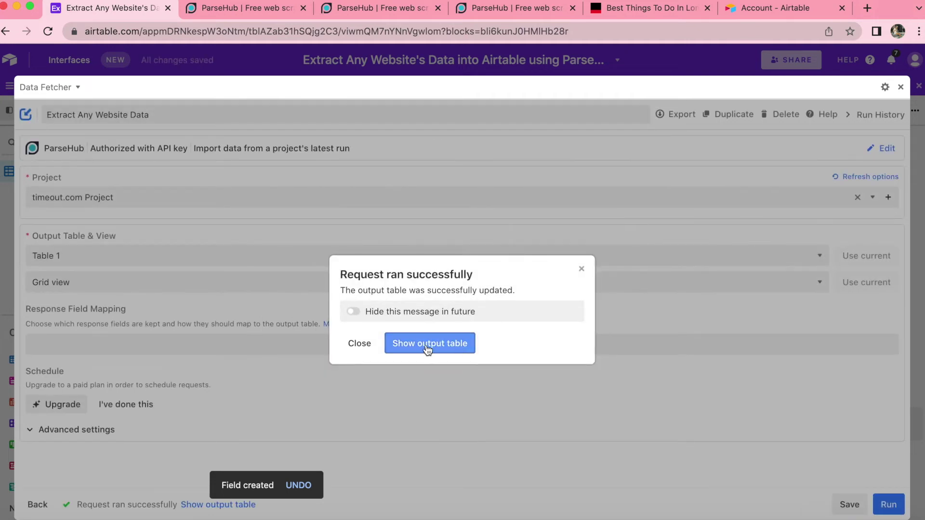
# Show the output table and scroll Table 1 to the imported Title Why and Title Dontmiss columns.
pyautogui.click(427, 344)
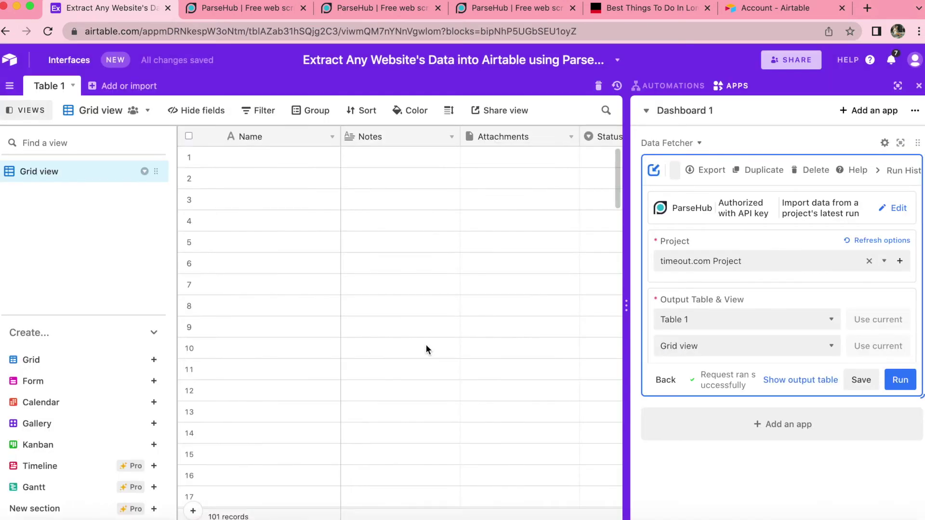
pyautogui.hscroll(10, 450, 254)
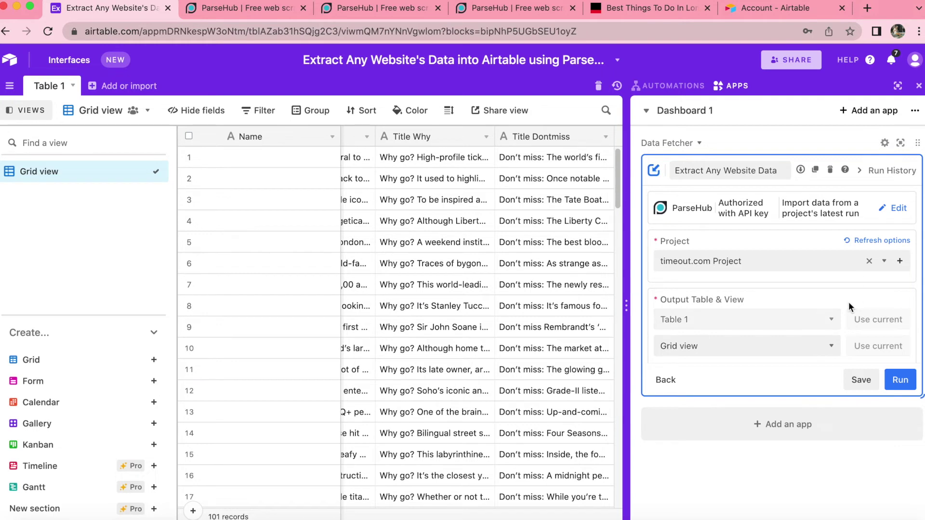
pyautogui.scroll(-3, 767, 343)
pyautogui.scroll(3, 767, 343)
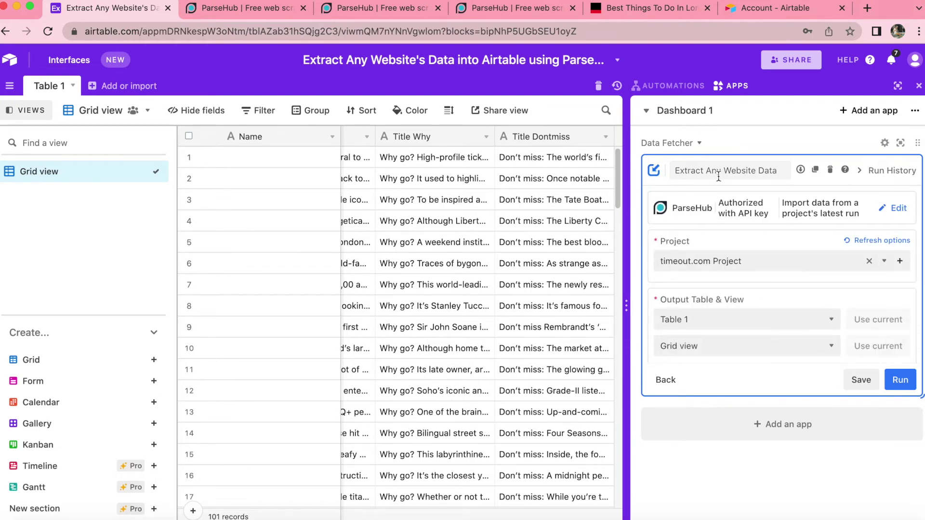
# Schedule the request every 15 mins, Monday–Sunday including Sa and Su, 09:00–18:00 Europe/London.
pyautogui.click(900, 144)
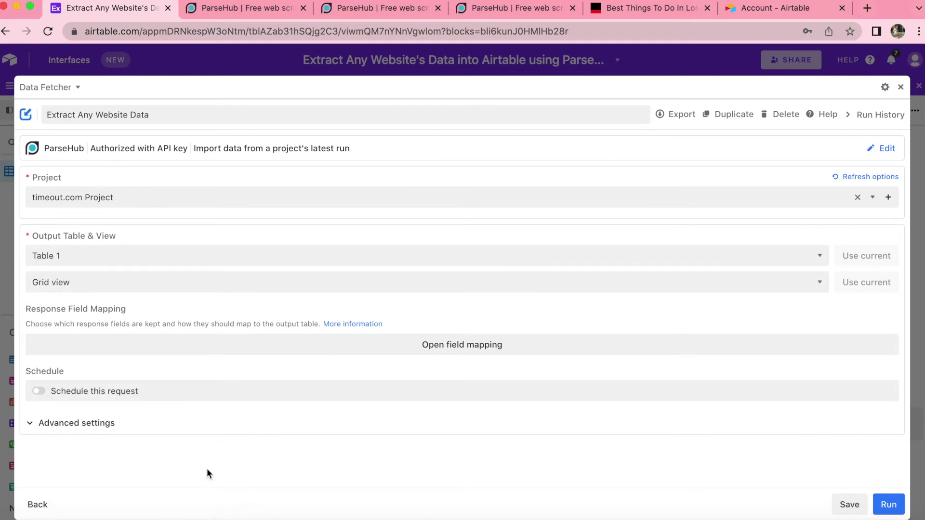
pyautogui.click(40, 395)
pyautogui.scroll(-1, 120, 409)
pyautogui.click(202, 412)
pyautogui.click(230, 416)
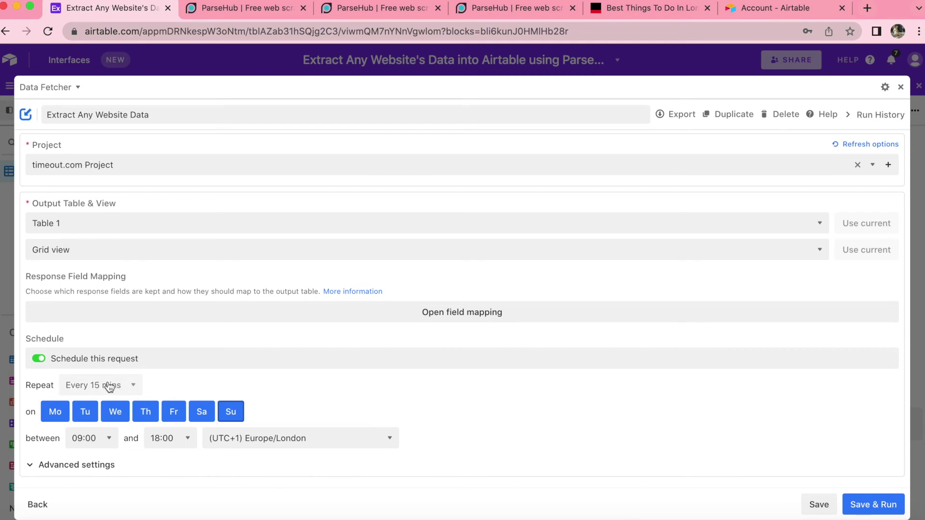
pyautogui.click(821, 502)
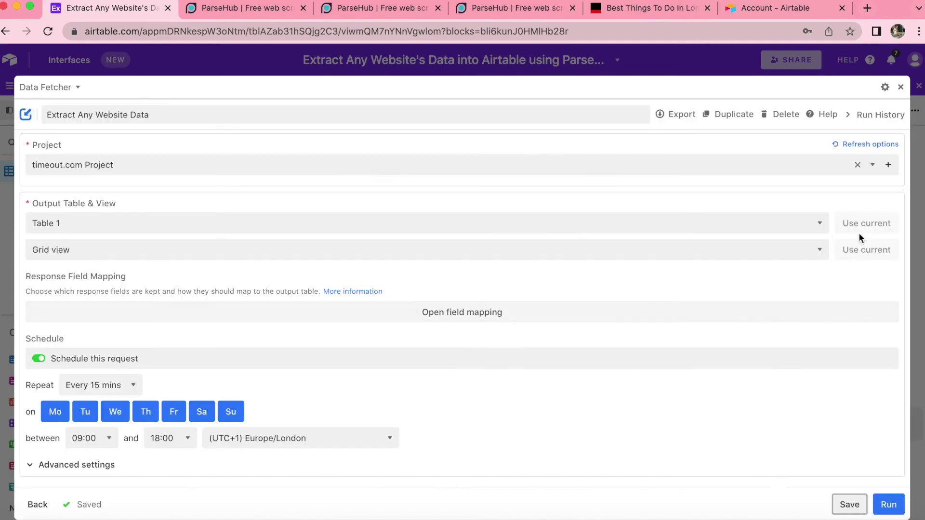
# Close the full-size Data Fetcher view to return to Table 1.
pyautogui.click(901, 88)
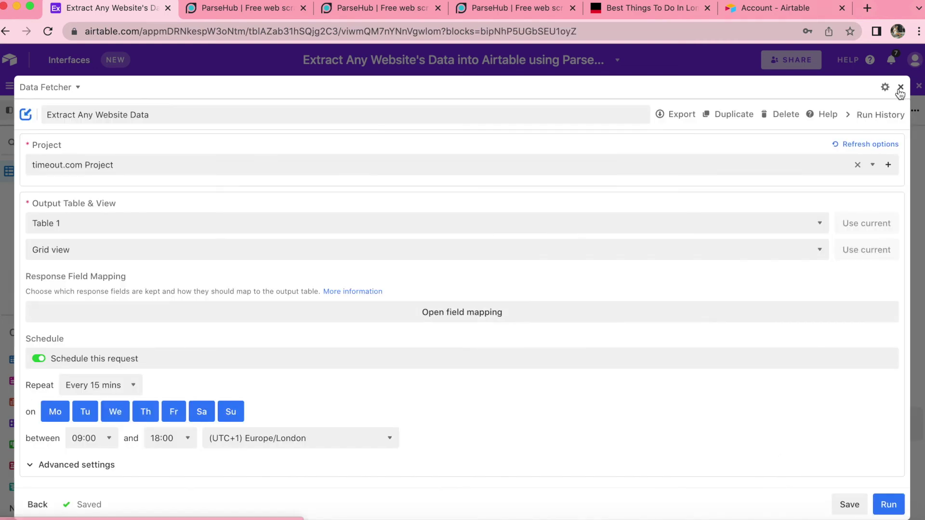